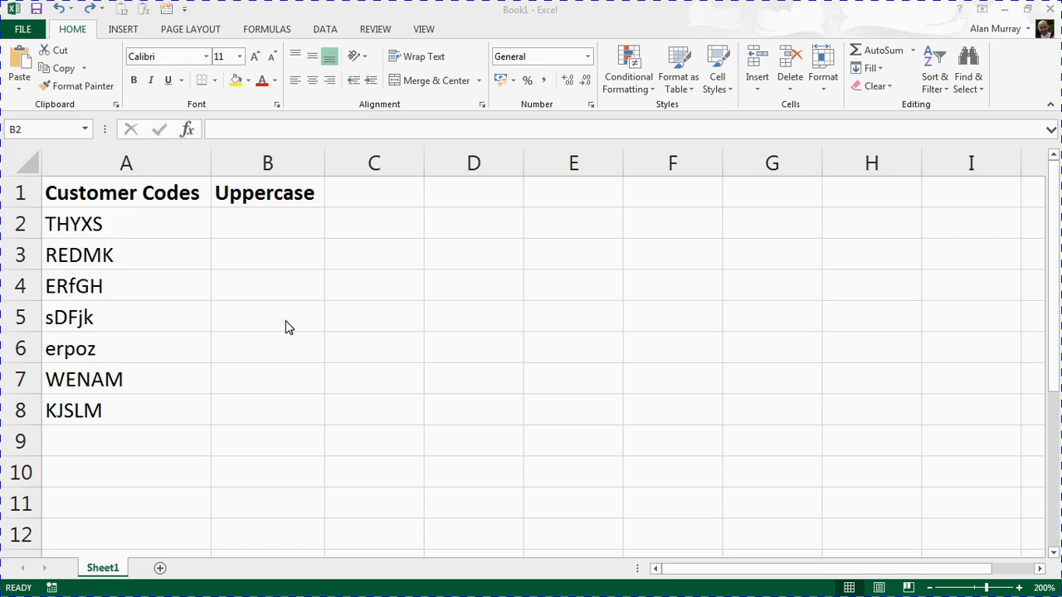
Review the Customer Codes list, noting the mixed-case codes in rows 4 to 6 such as sDFjk.
{"action": "left_click", "coordinate": [286, 322]}
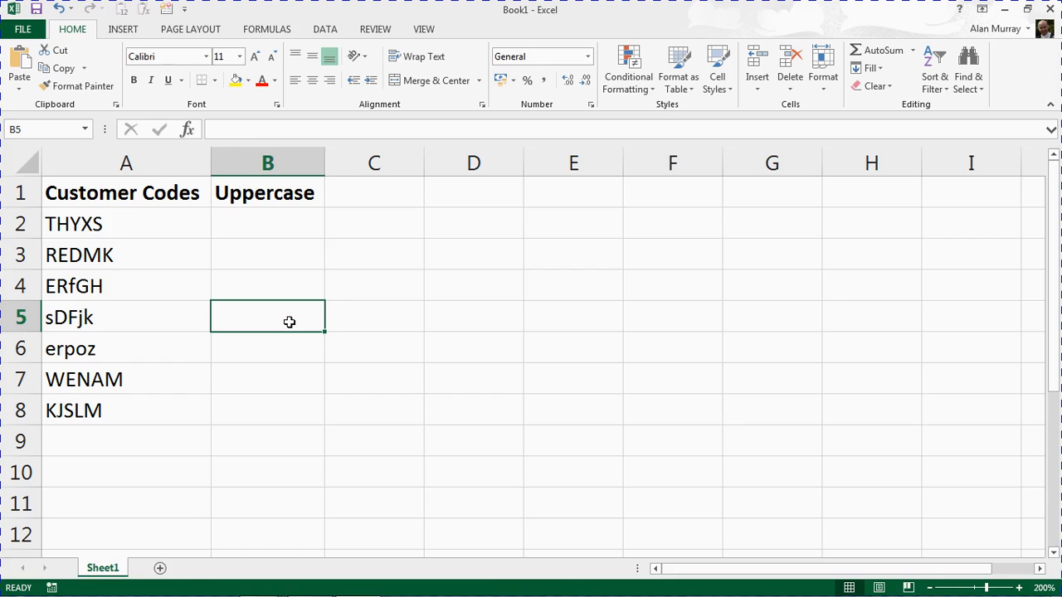
{"action": "left_click", "coordinate": [163, 325]}
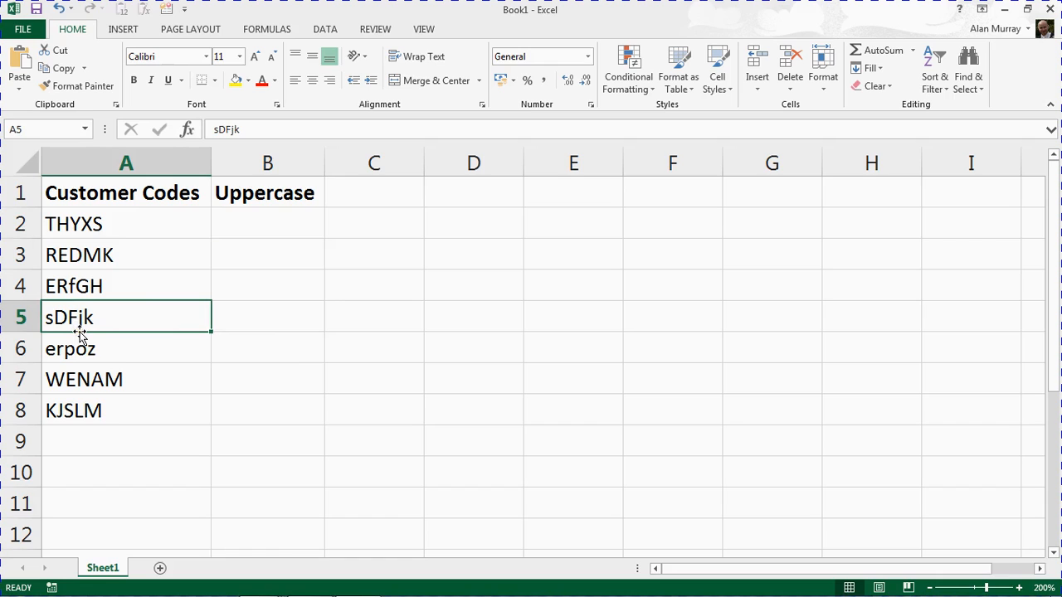
{"action": "left_click_drag", "start_coordinate": [141, 231], "coordinate": [153, 252]}
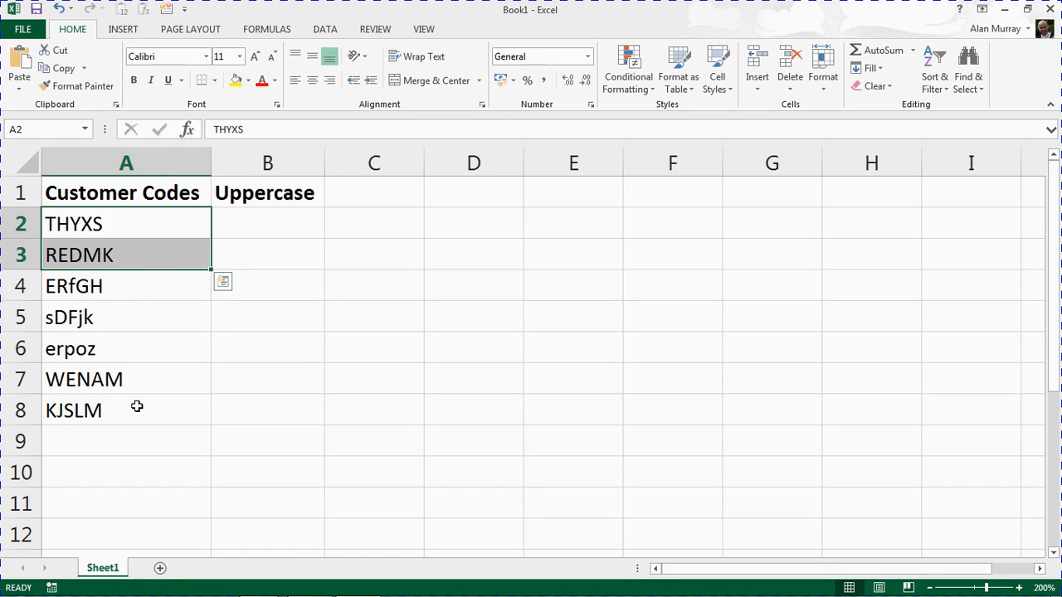
{"action": "left_click_drag", "start_coordinate": [142, 386], "coordinate": [141, 404]}
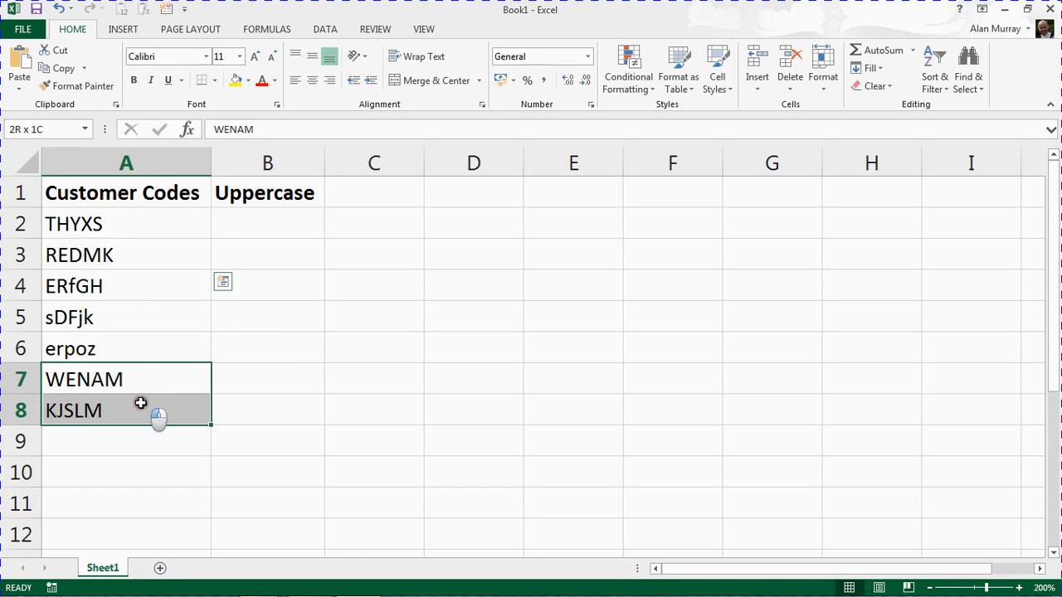
{"action": "left_click_drag", "start_coordinate": [142, 282], "coordinate": [144, 336]}
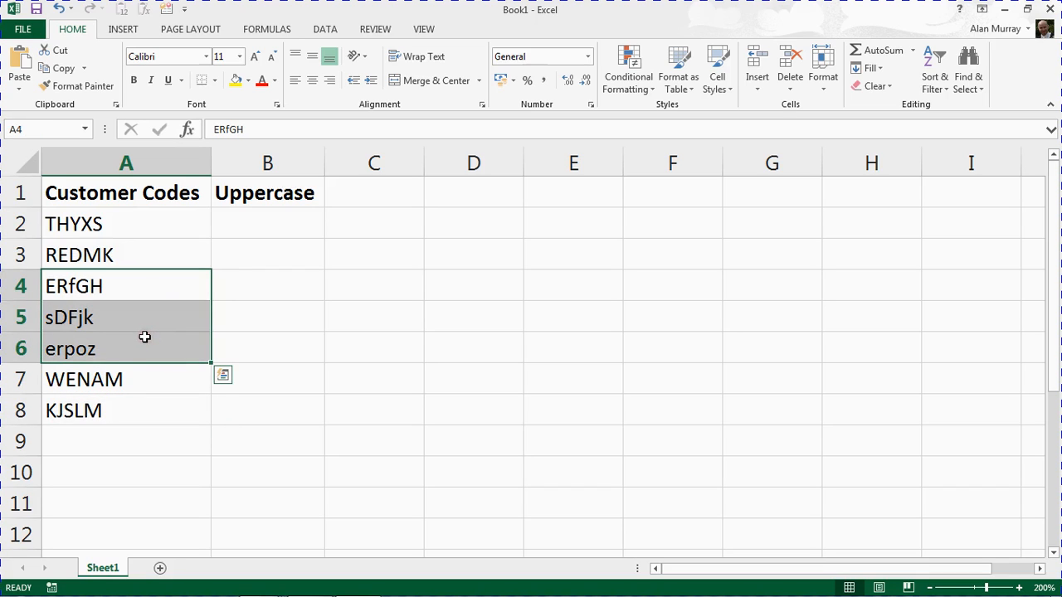
Enter SDFJK in B5 as the uppercase example beside sDFjk.
{"action": "left_click", "coordinate": [278, 321]}
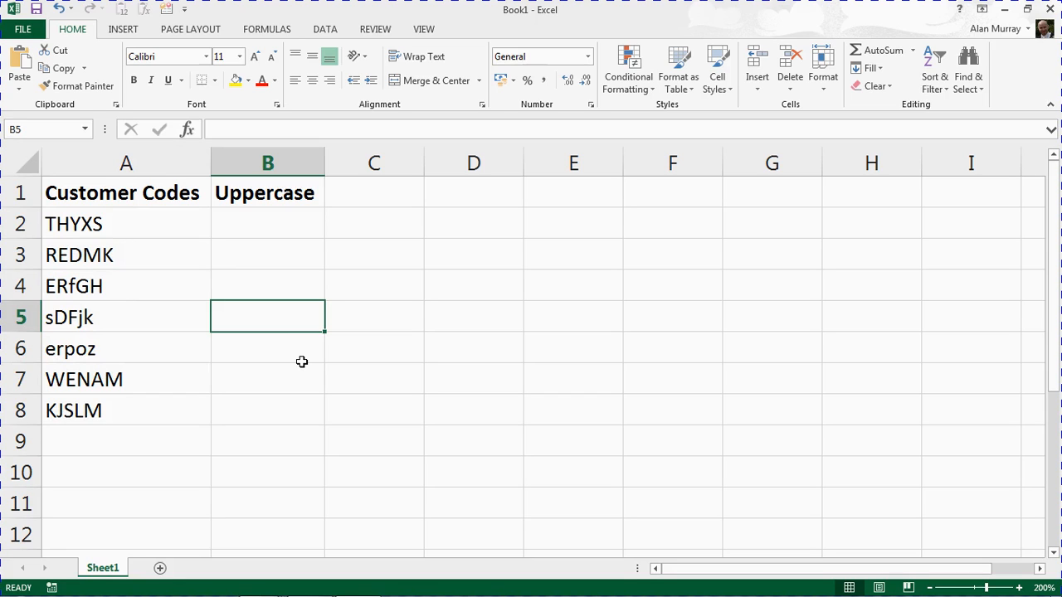
{"action": "type", "text": "SDF"}
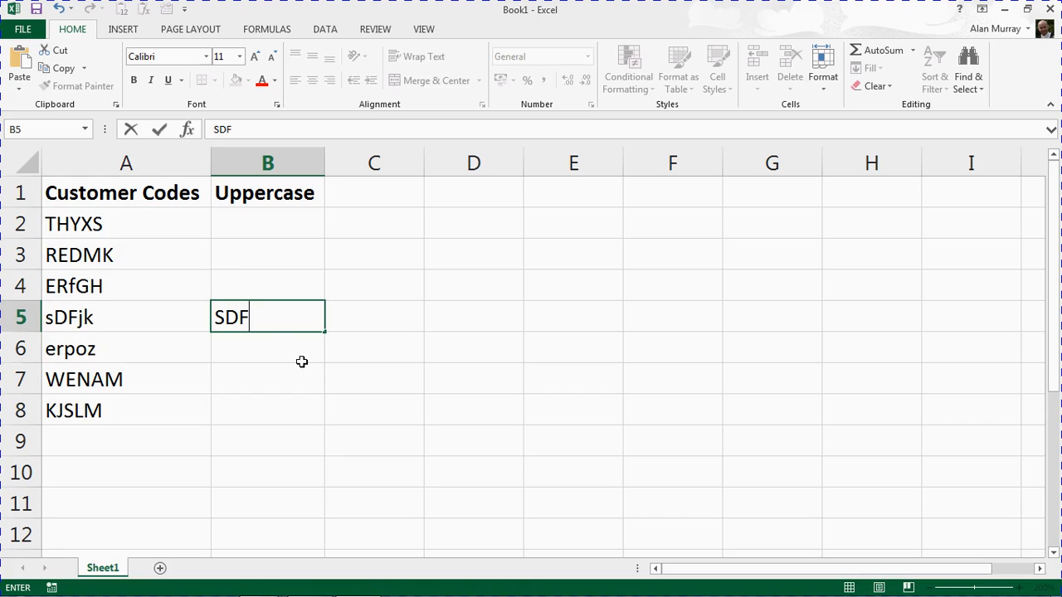
{"action": "type", "text": "JK"}
{"action": "key", "text": "Up"}
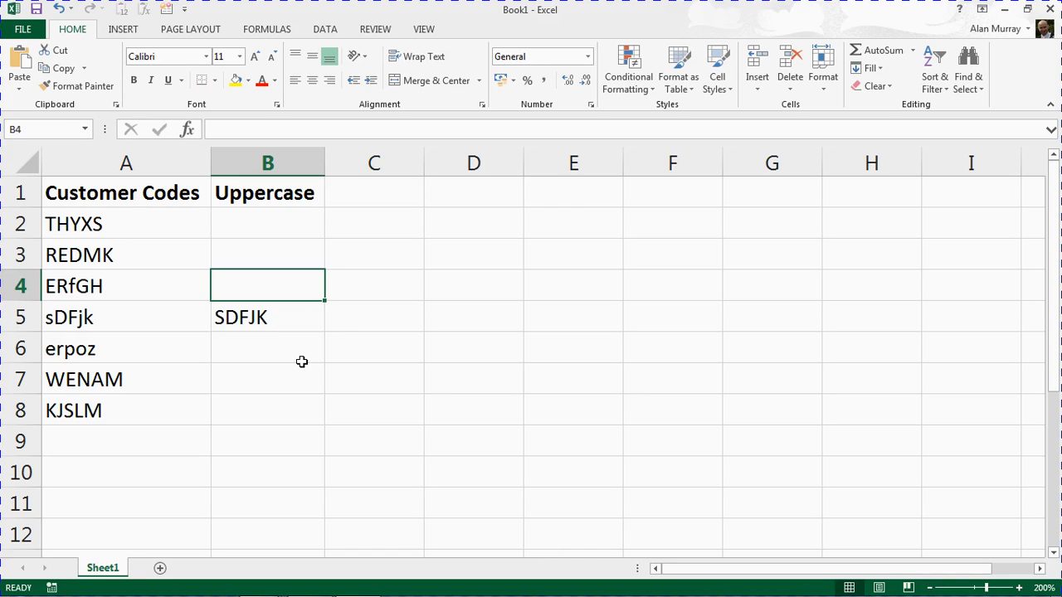
Run Flash Fill from the Data Tools group to fill column B with uppercase codes.
{"action": "left_click", "coordinate": [324, 30]}
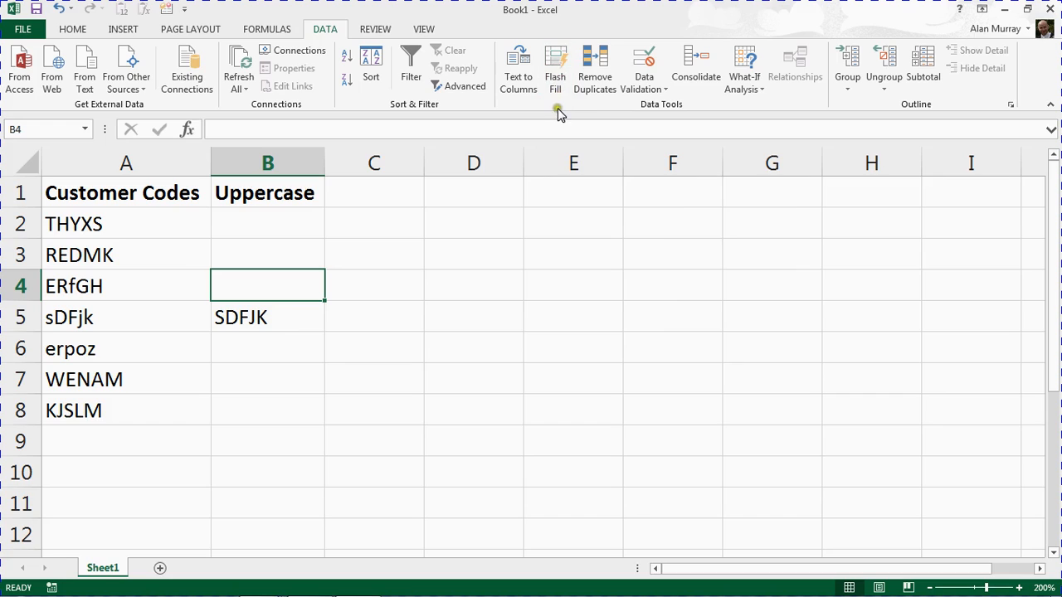
{"action": "left_click", "coordinate": [558, 77]}
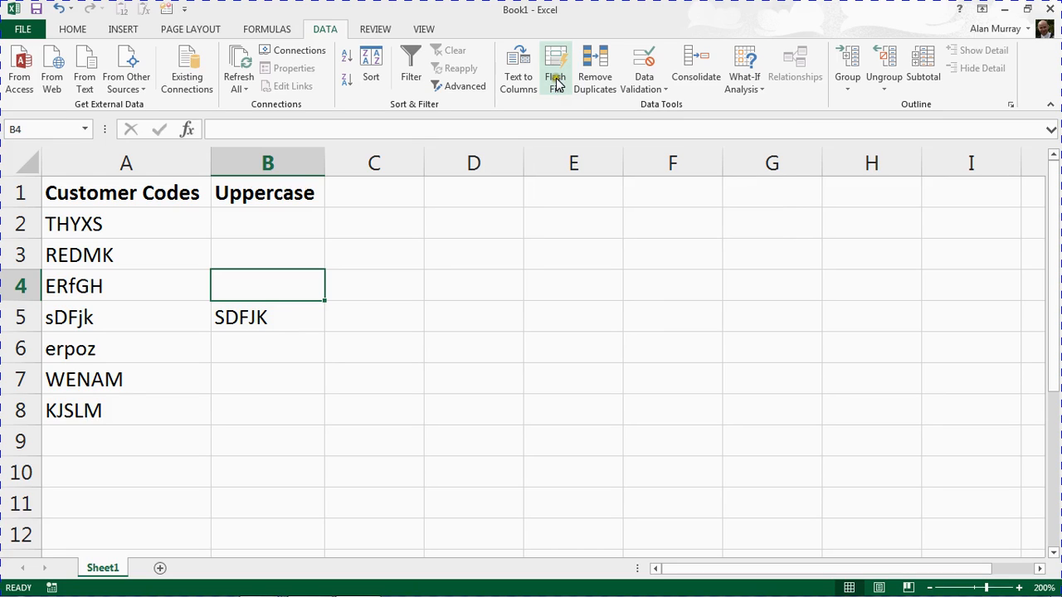
{"action": "left_click", "coordinate": [558, 78]}
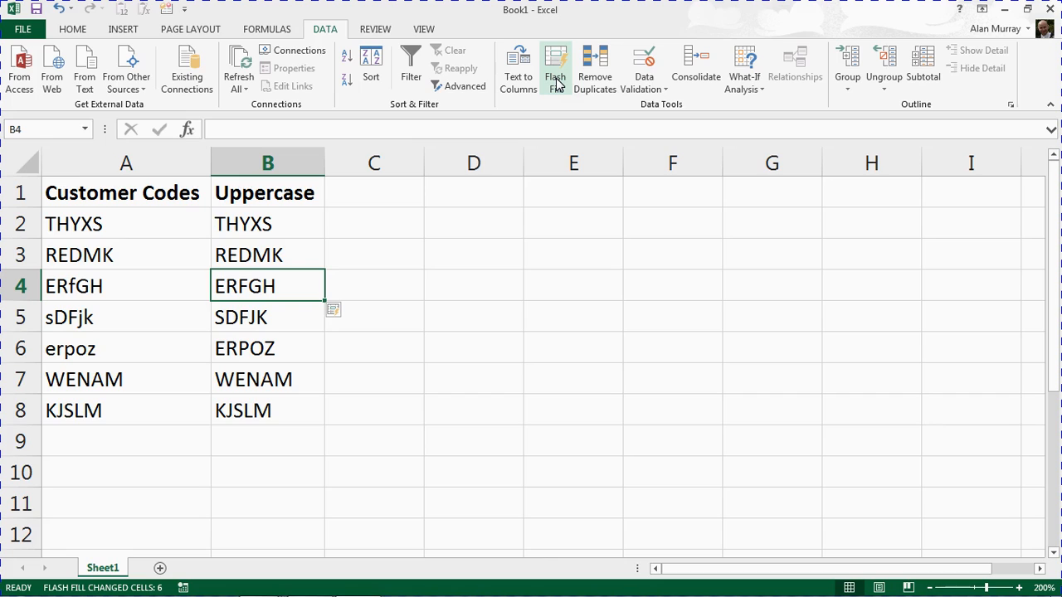
Clear the filled codes from B2:B8 and enter ERFGH beside ERfGH as a new example.
{"action": "left_click_drag", "start_coordinate": [301, 230], "coordinate": [307, 402]}
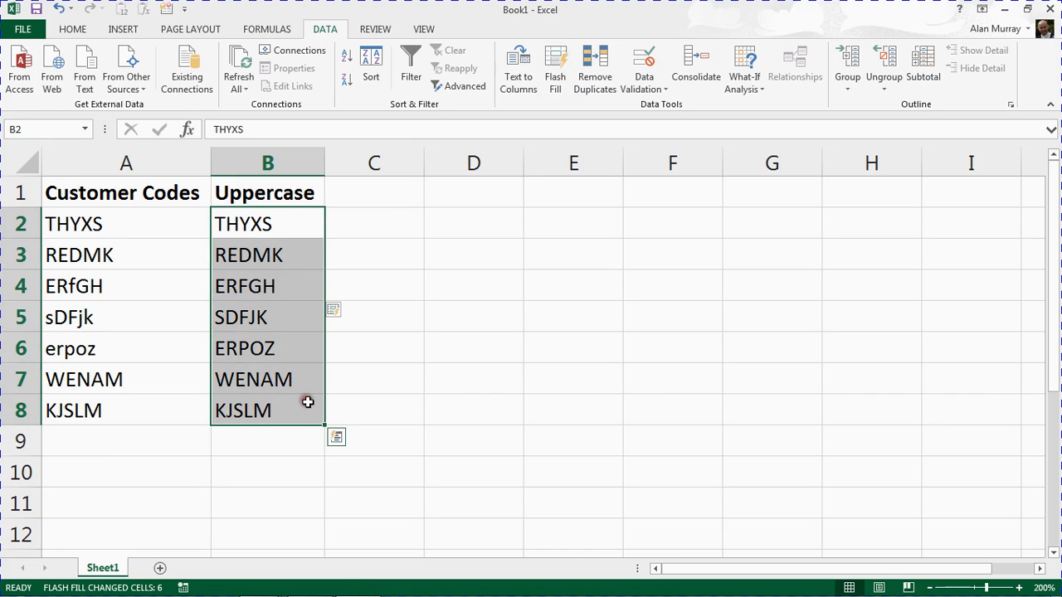
{"action": "key", "text": "Delete"}
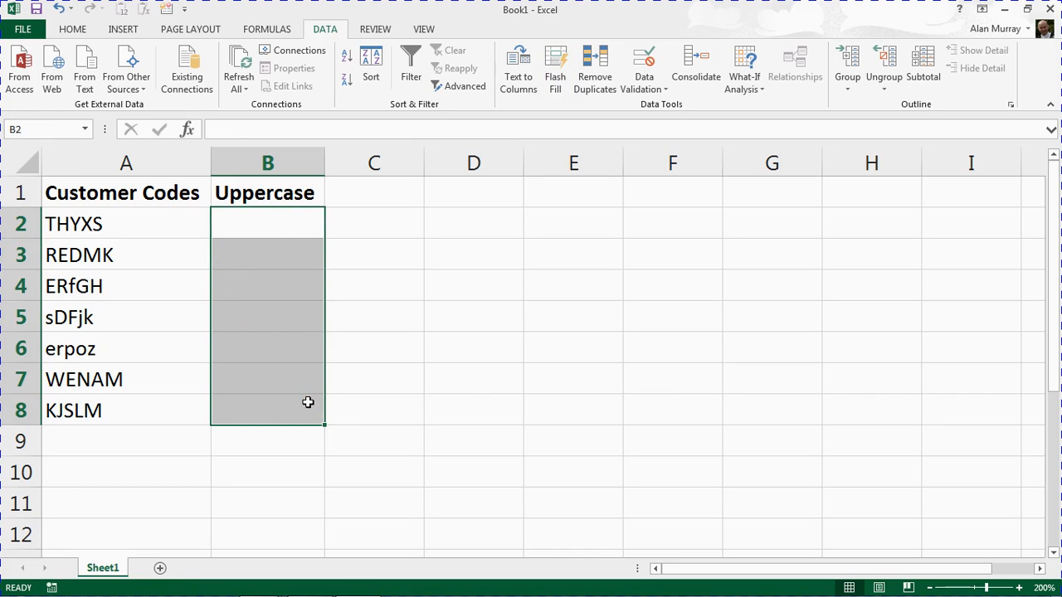
{"action": "left_click", "coordinate": [287, 292]}
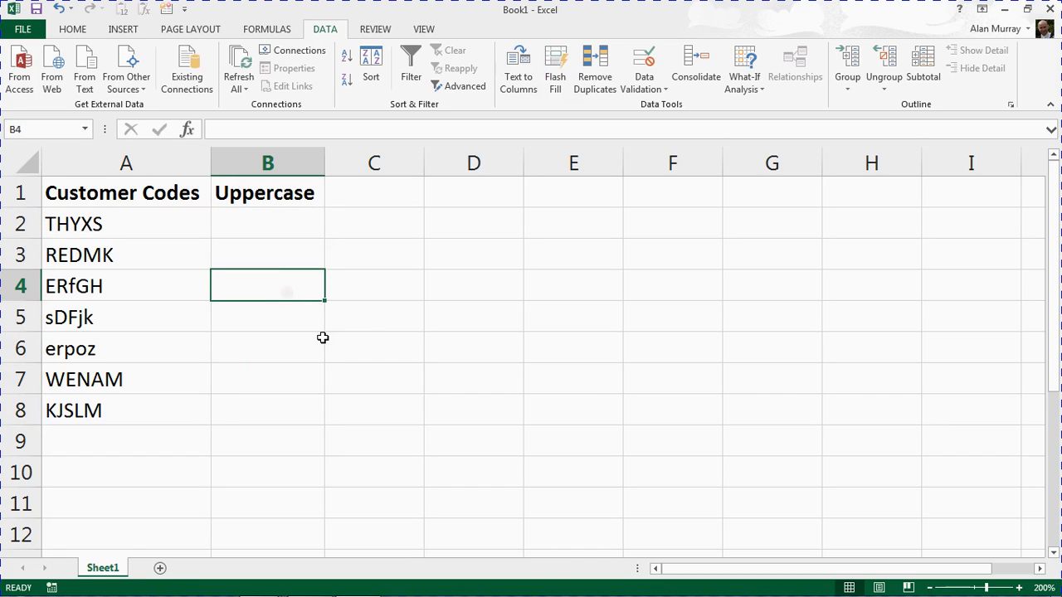
{"action": "type", "text": "ERF"}
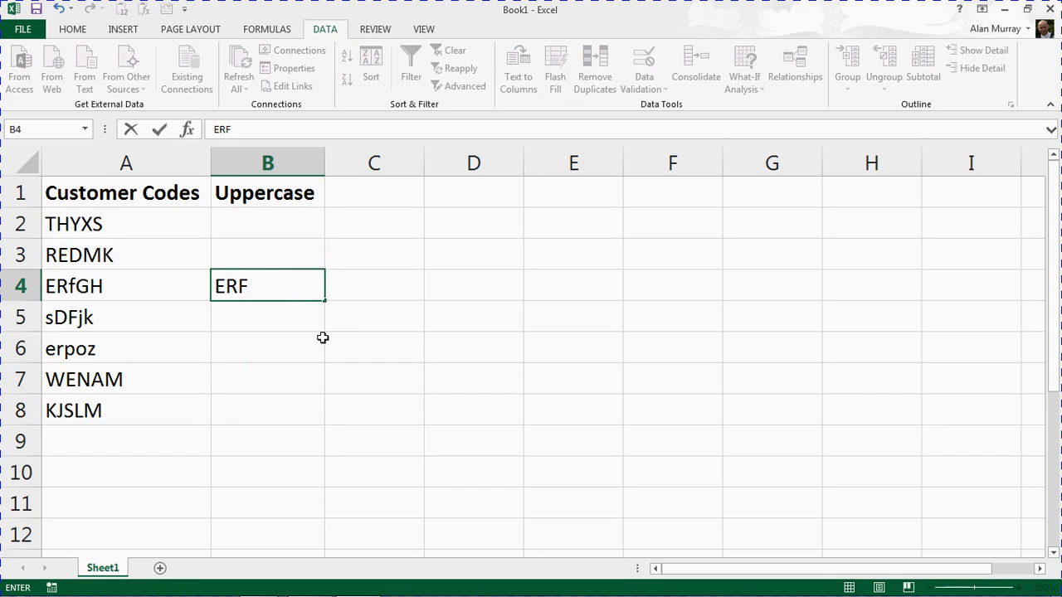
{"action": "type", "text": "GH"}
{"action": "key", "text": "Up"}
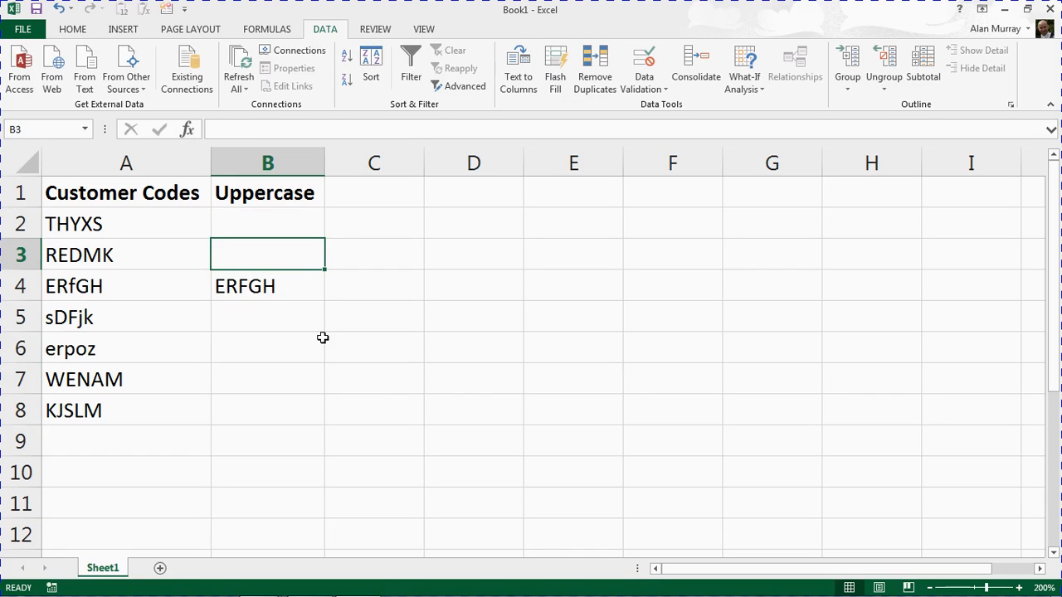
Flash Fill the rest of column B with Ctrl+E and show the Flash Fill Options menu.
{"action": "key", "text": "ctrl+e"}
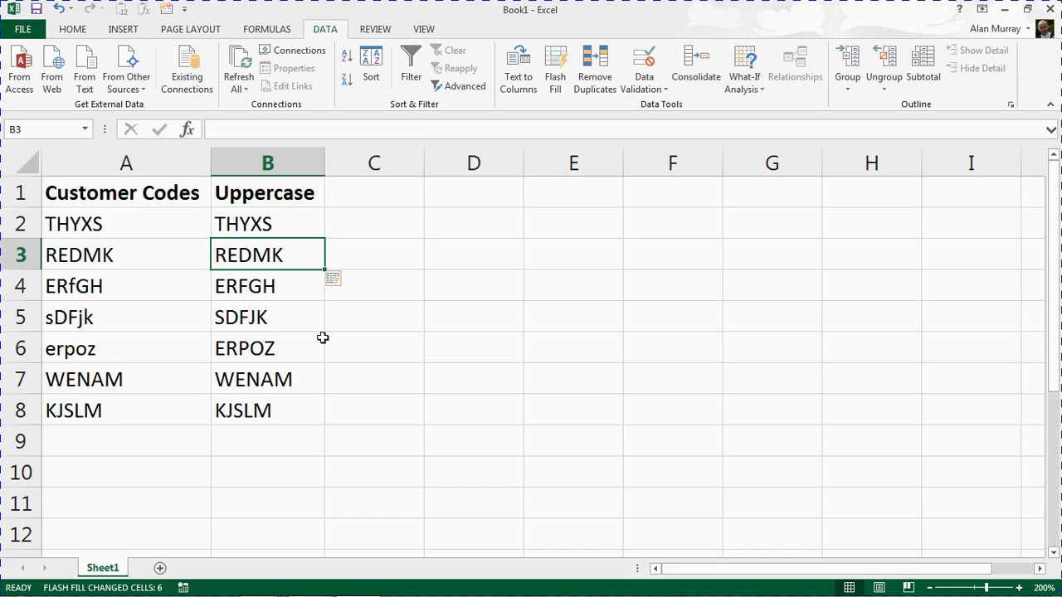
{"action": "left_click", "coordinate": [334, 280]}
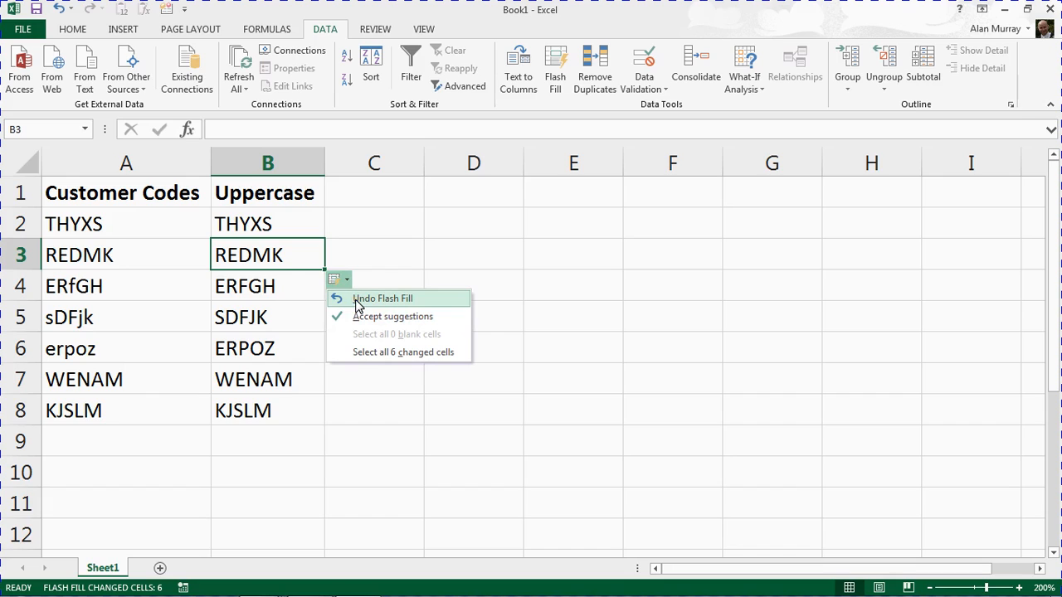
Dismiss the options, clear B2:B8 again and return to B2 to start a fresh example.
{"action": "left_click", "coordinate": [280, 279]}
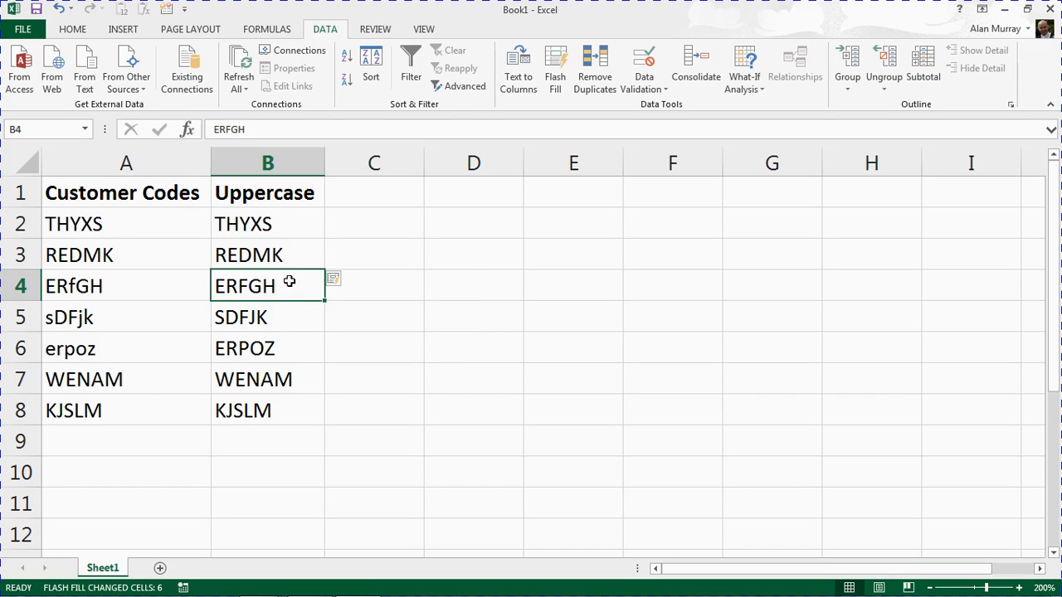
{"action": "left_click_drag", "start_coordinate": [292, 228], "coordinate": [286, 411]}
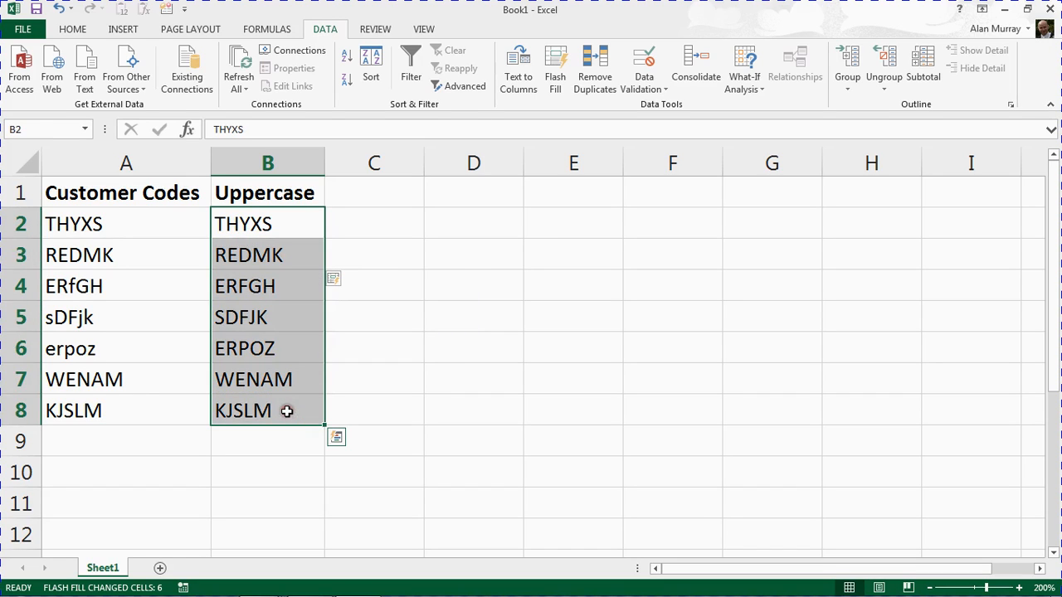
{"action": "key", "text": "Delete"}
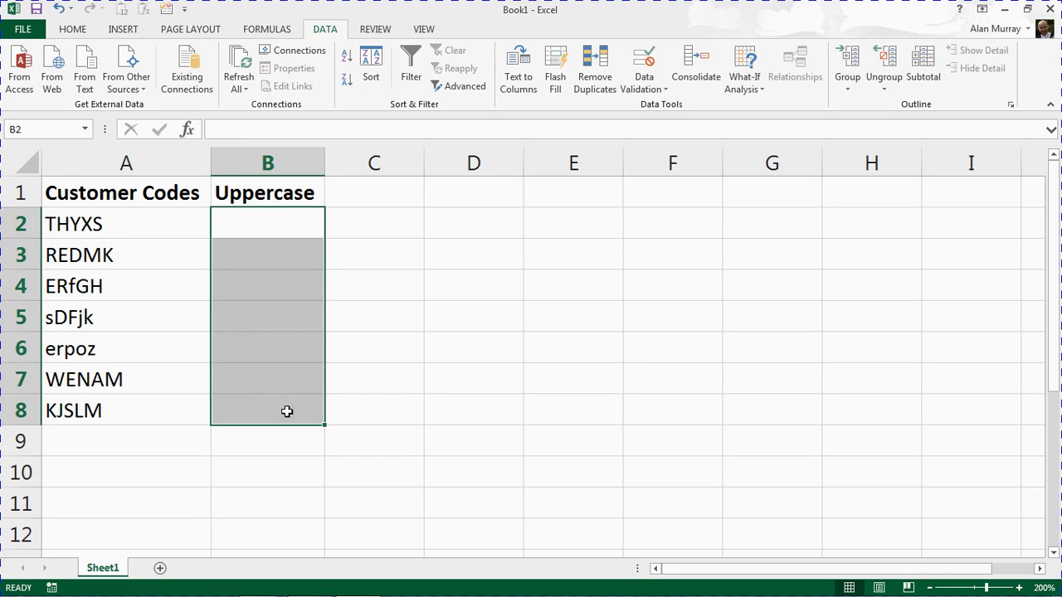
{"action": "left_click", "coordinate": [287, 234]}
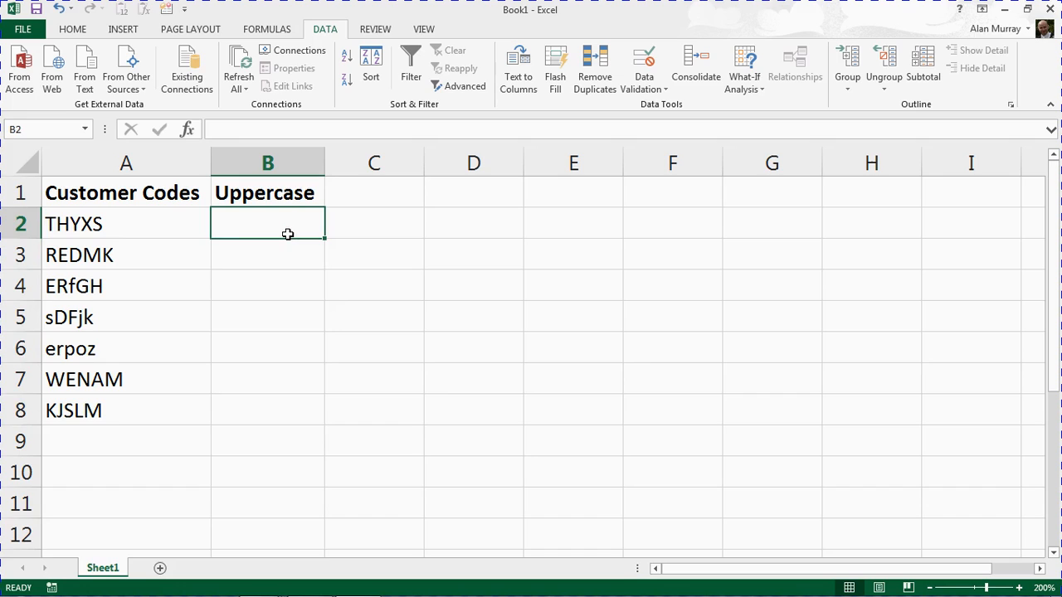
{"action": "type", "text": "THYXS"}
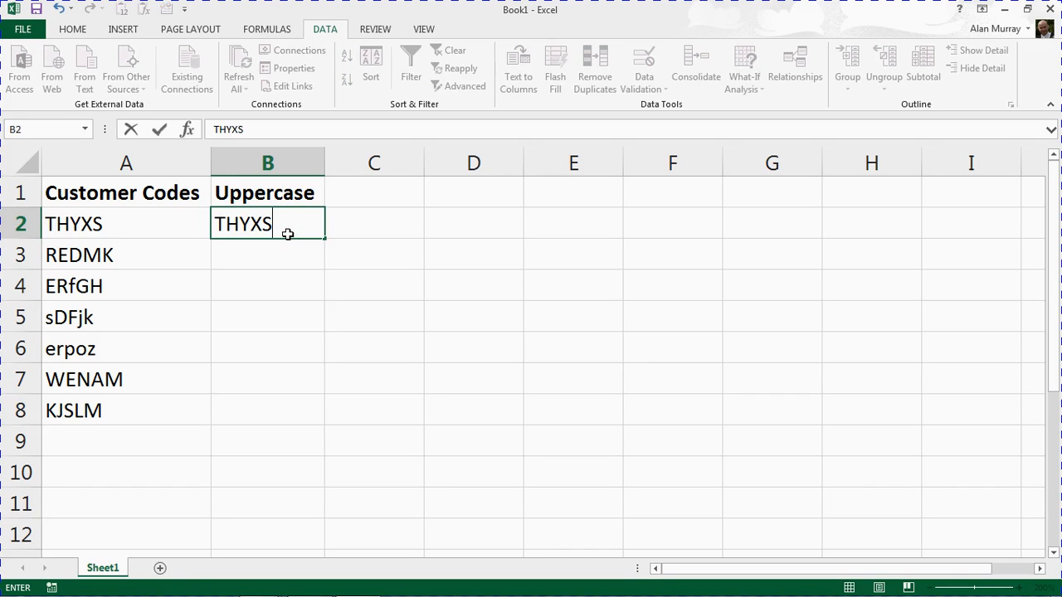
{"action": "key", "text": "Return"}
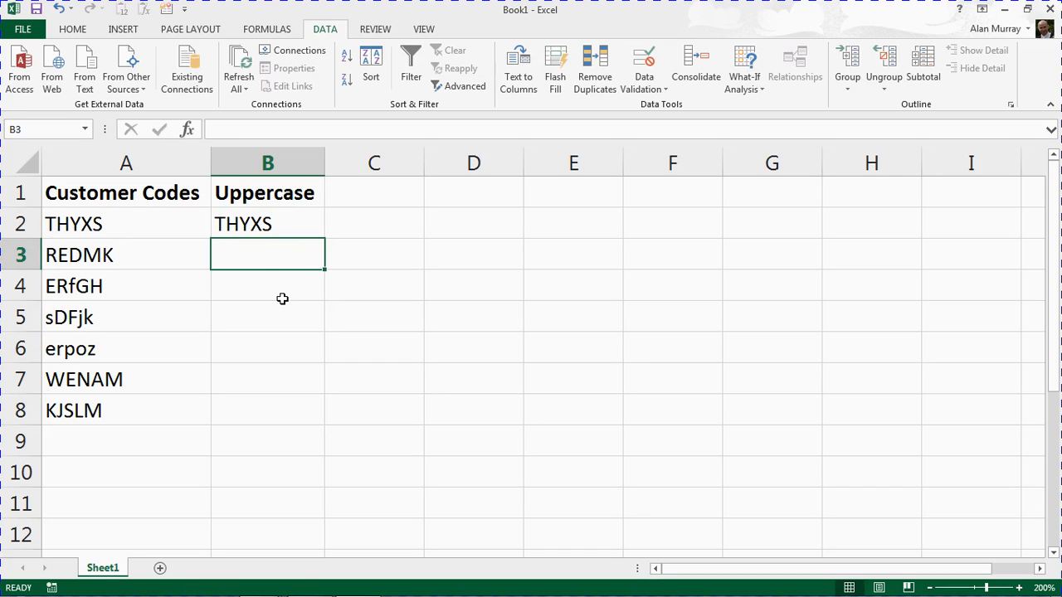
{"action": "key", "text": "ctrl+e"}
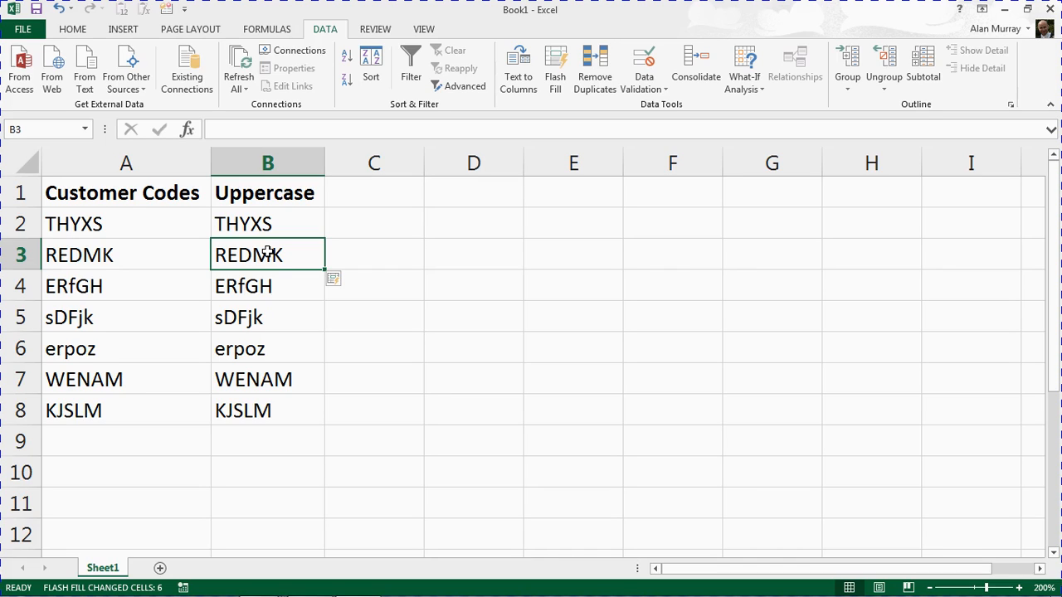
{"action": "key", "text": "ctrl+z"}
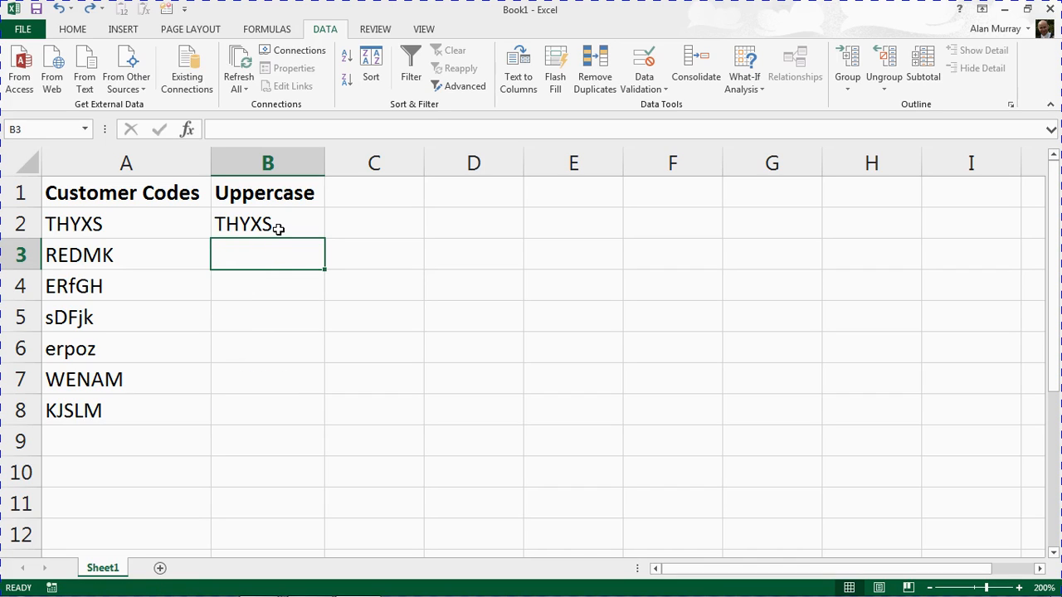
{"action": "left_click", "coordinate": [278, 230]}
Remove the THYXS example from B2 and enter SDFJK in B5 instead.
{"action": "key", "text": "Delete"}
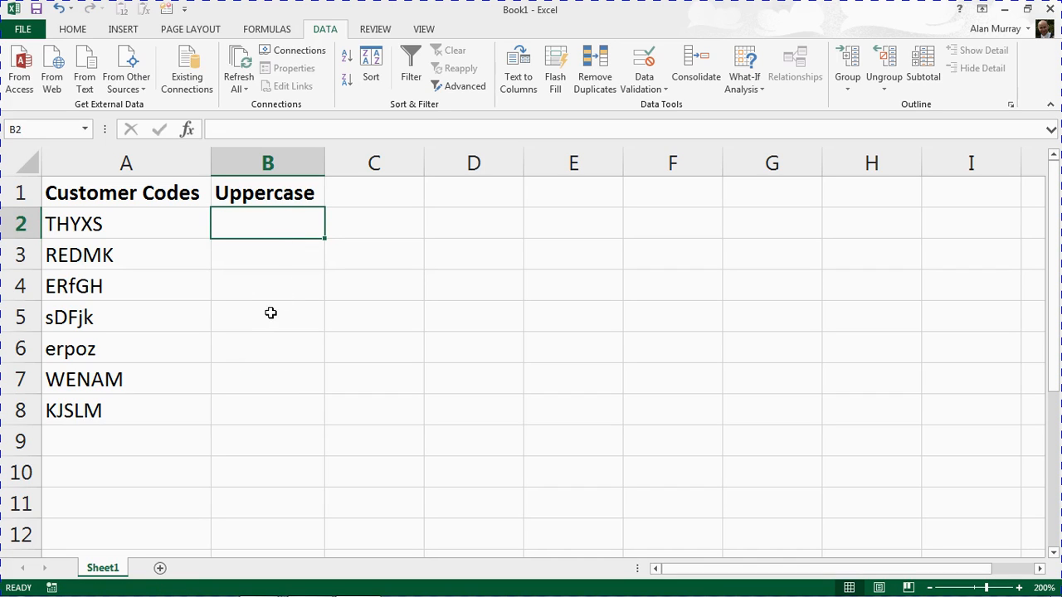
{"action": "left_click", "coordinate": [271, 313]}
{"action": "type", "text": "SDF"}
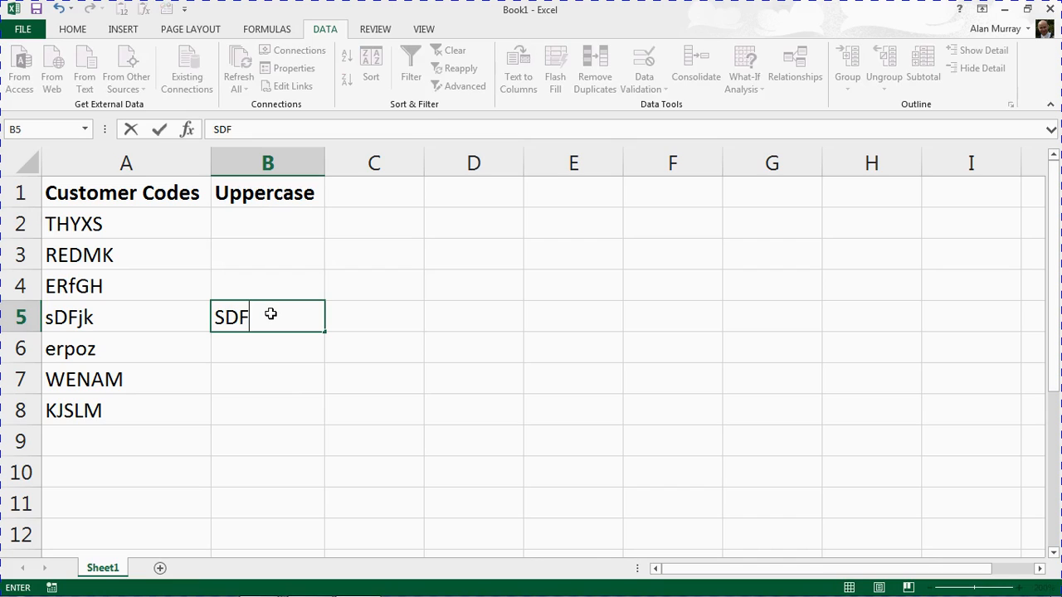
{"action": "type", "text": "JK"}
{"action": "key", "text": "Return"}
{"action": "left_click", "coordinate": [291, 315]}
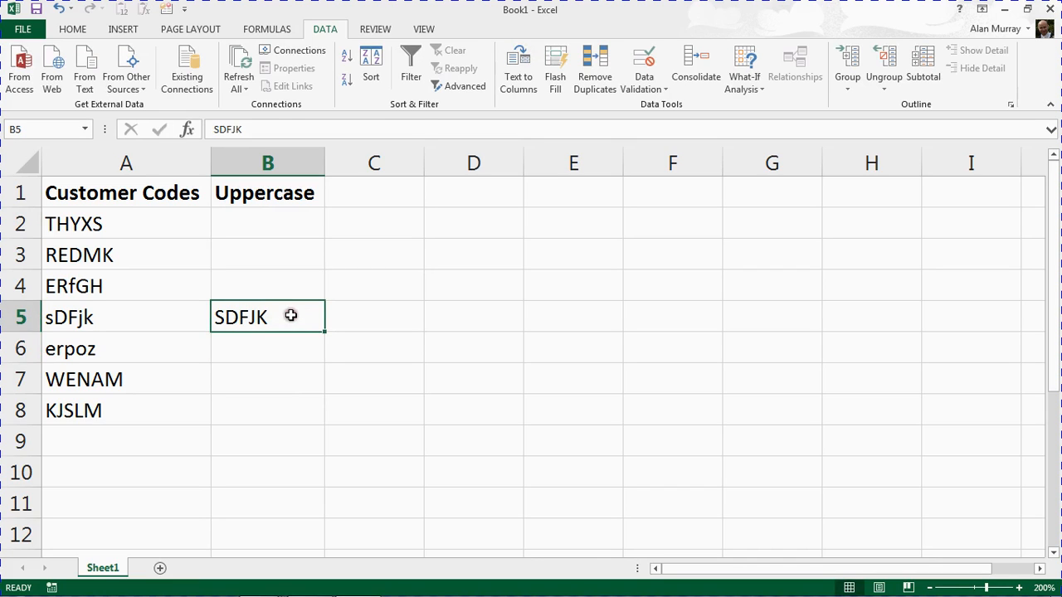
Drag SDFJK up through B2 and switch the copies to Flash Fill uppercase codes.
{"action": "left_click_drag", "start_coordinate": [324, 331], "coordinate": [322, 214]}
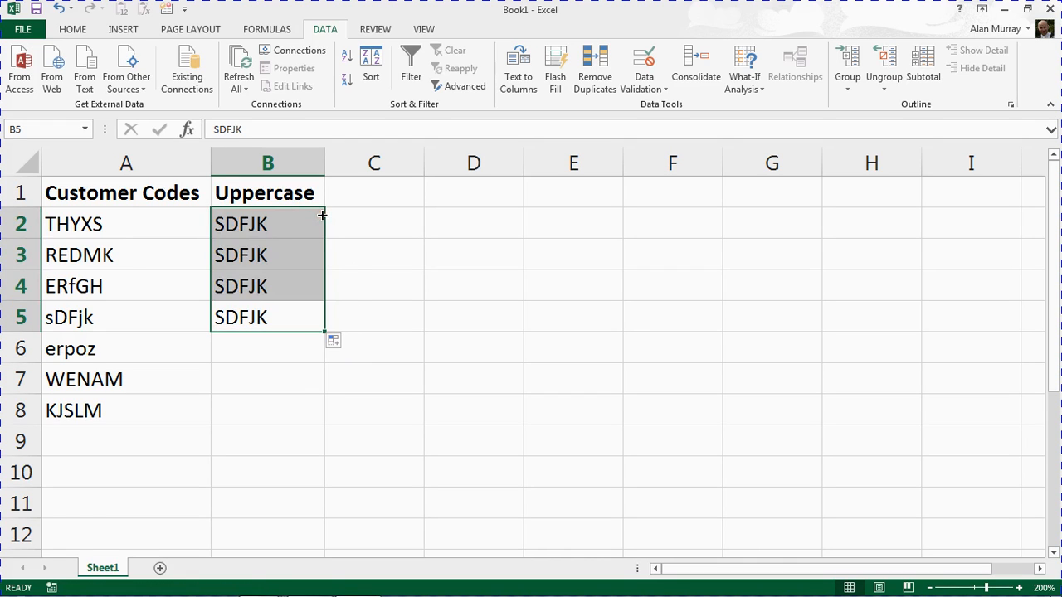
{"action": "left_click", "coordinate": [334, 340]}
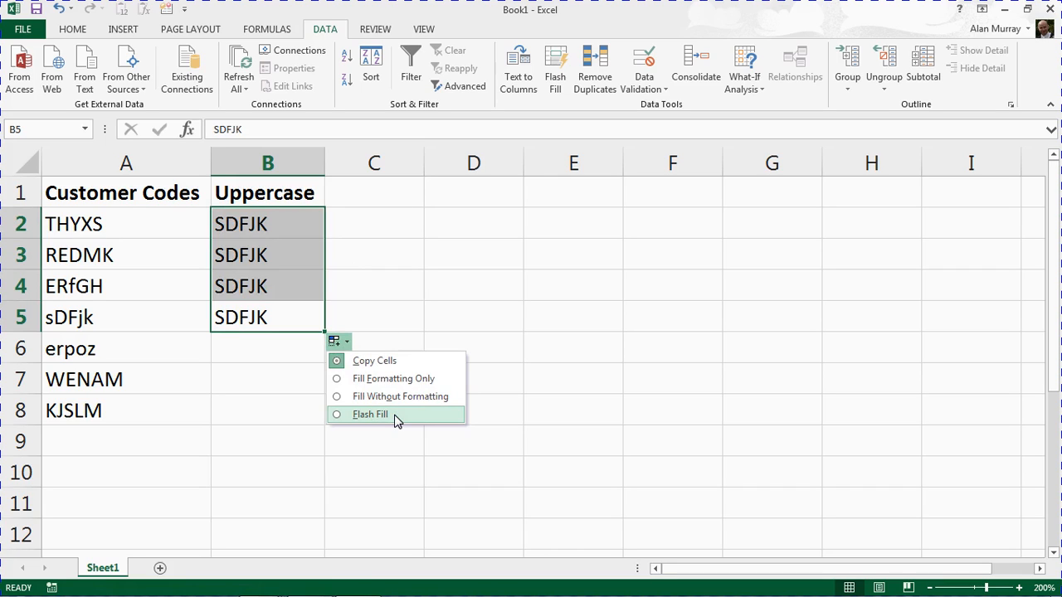
{"action": "left_click", "coordinate": [370, 414]}
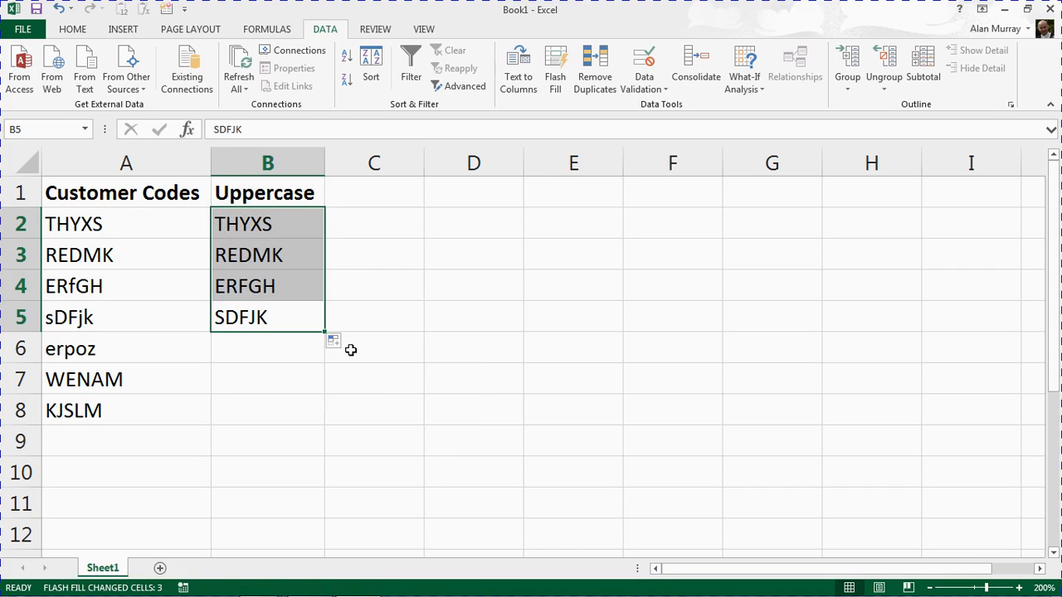
Drag SDFJK down through B8 and switch those copies to Flash Fill uppercase codes.
{"action": "left_click", "coordinate": [318, 330]}
{"action": "left_click_drag", "start_coordinate": [318, 330], "coordinate": [309, 424]}
{"action": "left_click", "coordinate": [335, 434]}
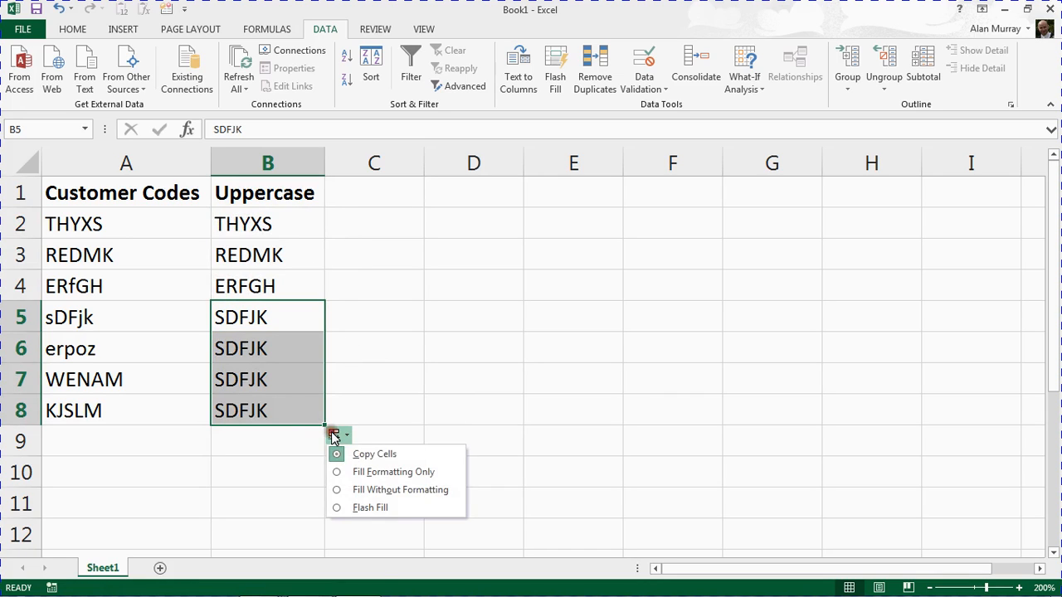
{"action": "left_click", "coordinate": [396, 508]}
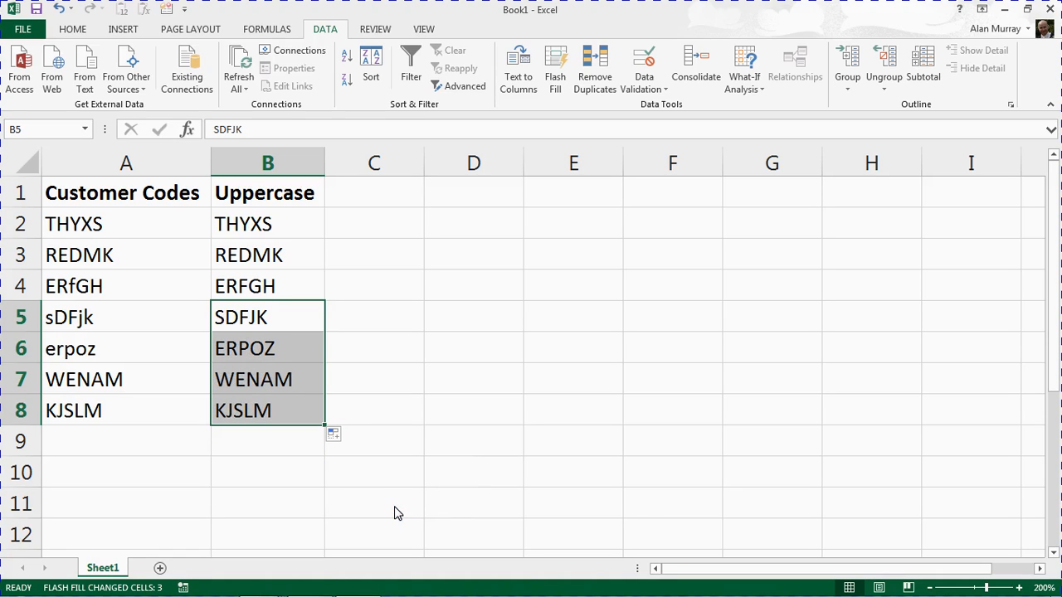